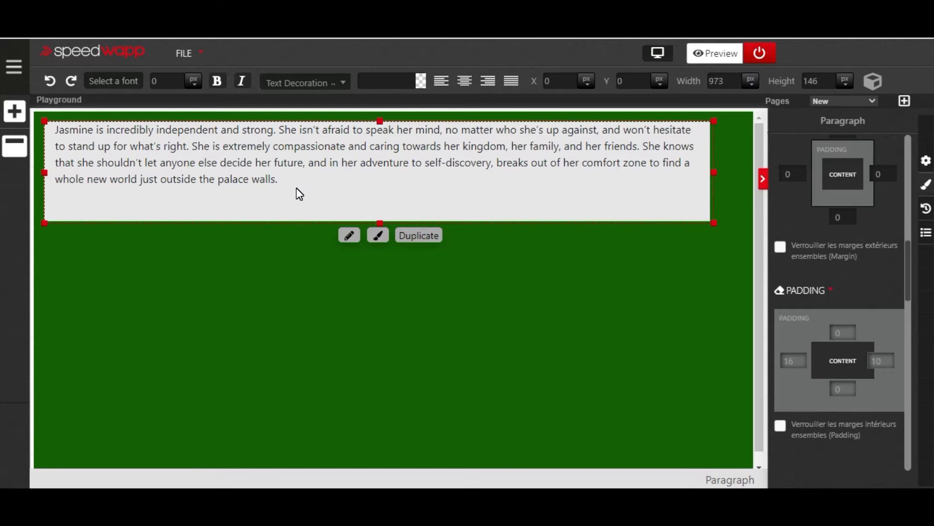
- Copy the paragraph, paste a duplicate beneath it on the green page, and cut the pasted duplicate
{"action": "key", "text": "ctrl+c"}
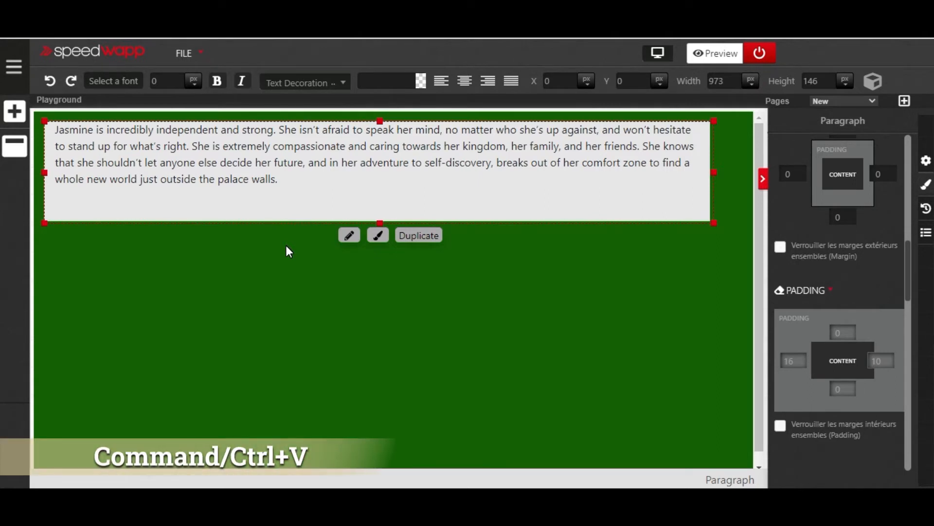
{"action": "left_click", "coordinate": [275, 267]}
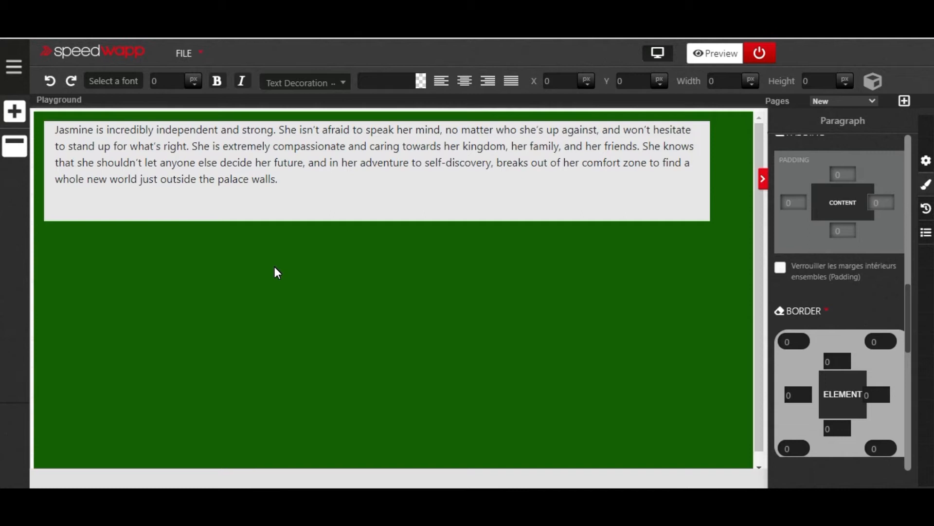
{"action": "key", "text": "ctrl+v"}
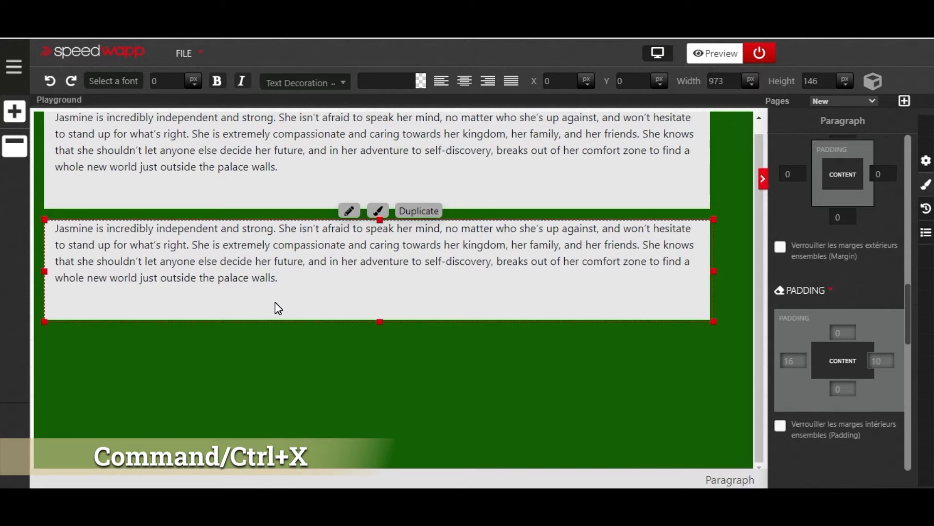
{"action": "key", "text": "ctrl+x"}
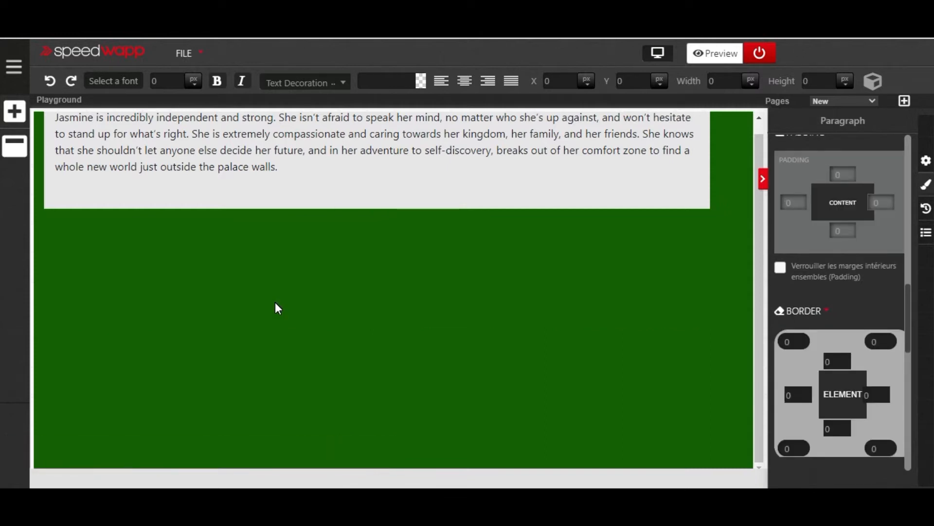
- Reset the styling of the remaining paragraph, clearing its background, padding and size
{"action": "scroll", "coordinate": [273, 303], "scroll_direction": "up", "scroll_amount": 1}
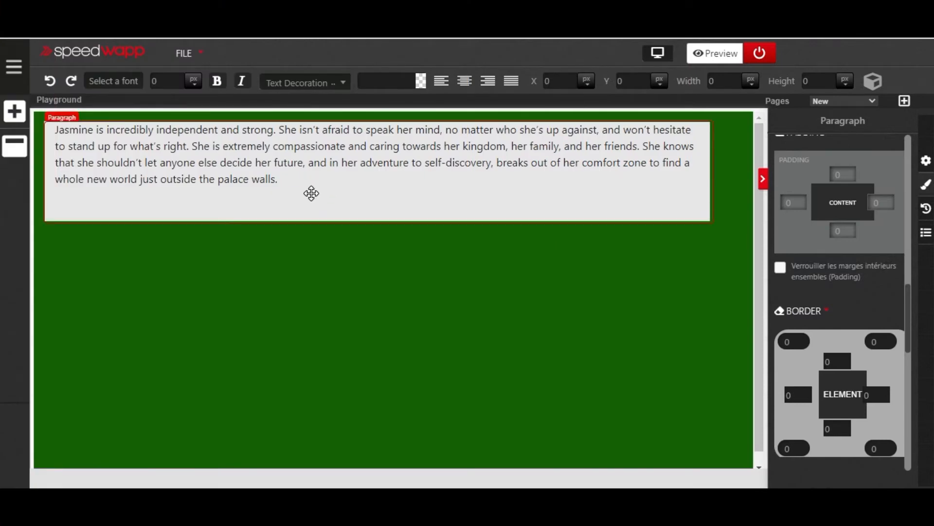
{"action": "left_click", "coordinate": [312, 195]}
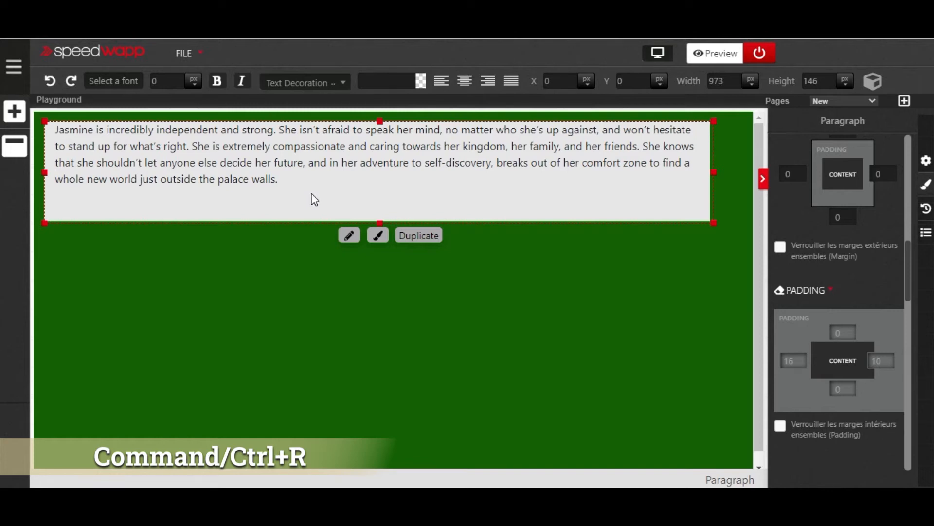
{"action": "key", "text": "ctrl+r"}
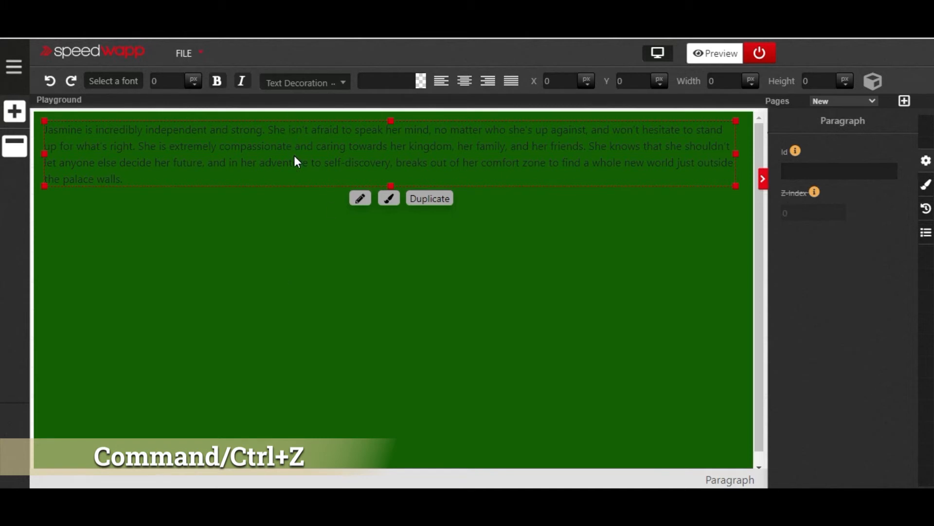
- Undo the last change to the paragraph and redo it
{"action": "key", "text": "ctrl+z"}
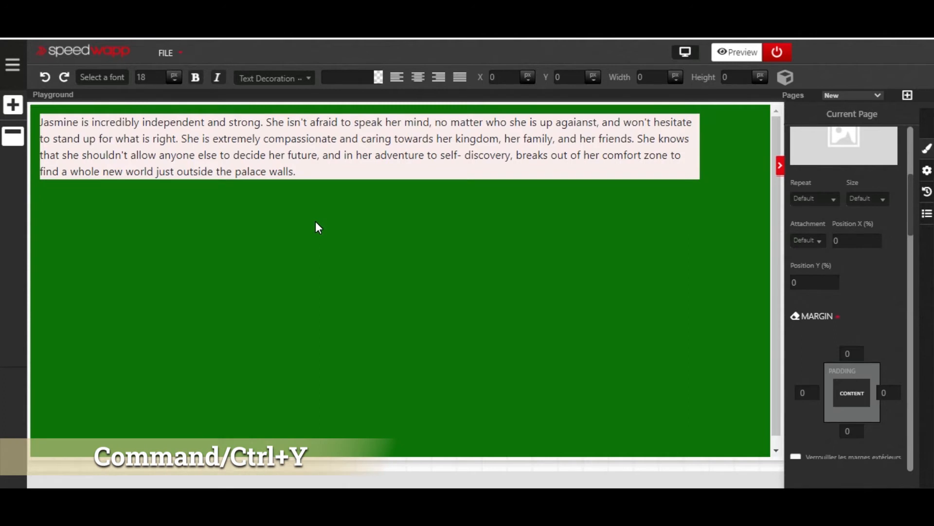
{"action": "key", "text": "ctrl+y"}
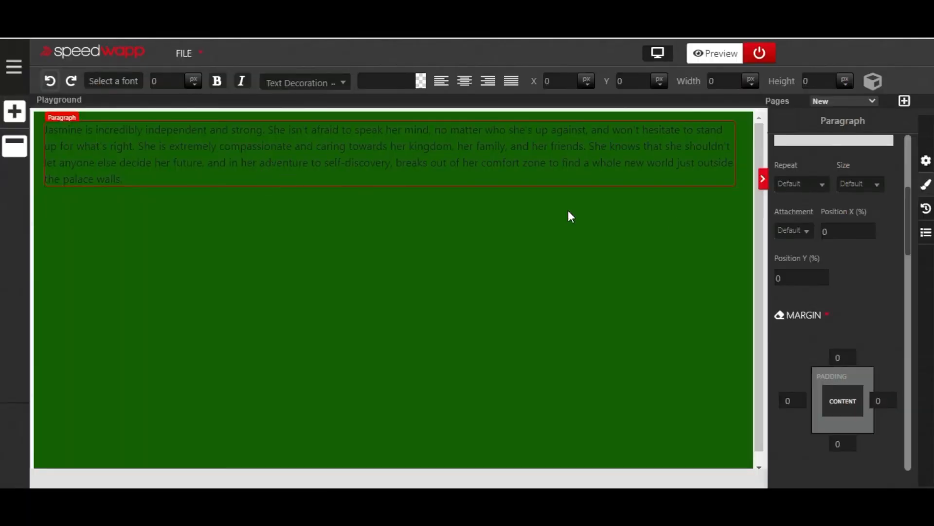
- Set the paragraph's background color to bright yellow, #fcfc19
{"action": "left_click", "coordinate": [927, 188]}
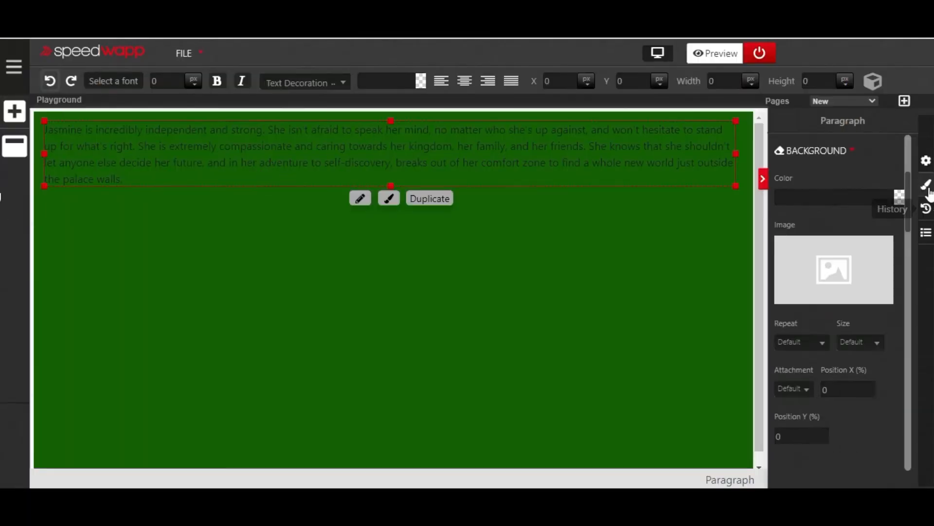
{"action": "left_click", "coordinate": [900, 198]}
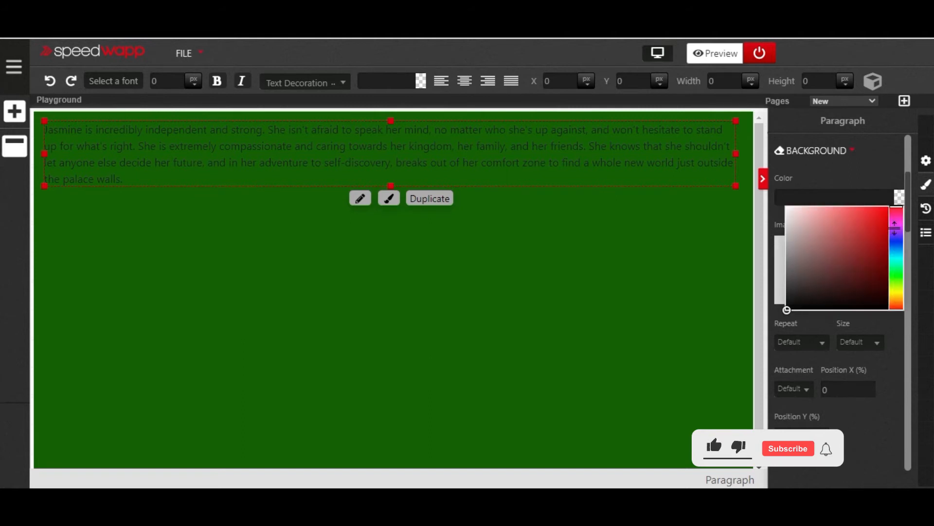
{"action": "left_click", "coordinate": [896, 293]}
{"action": "mouse_move", "coordinate": [837, 292]}
{"action": "left_mouse_down"}
{"action": "mouse_move", "coordinate": [847, 258]}
{"action": "mouse_move", "coordinate": [880, 219]}
{"action": "left_mouse_up"}
{"action": "left_click", "coordinate": [897, 291]}
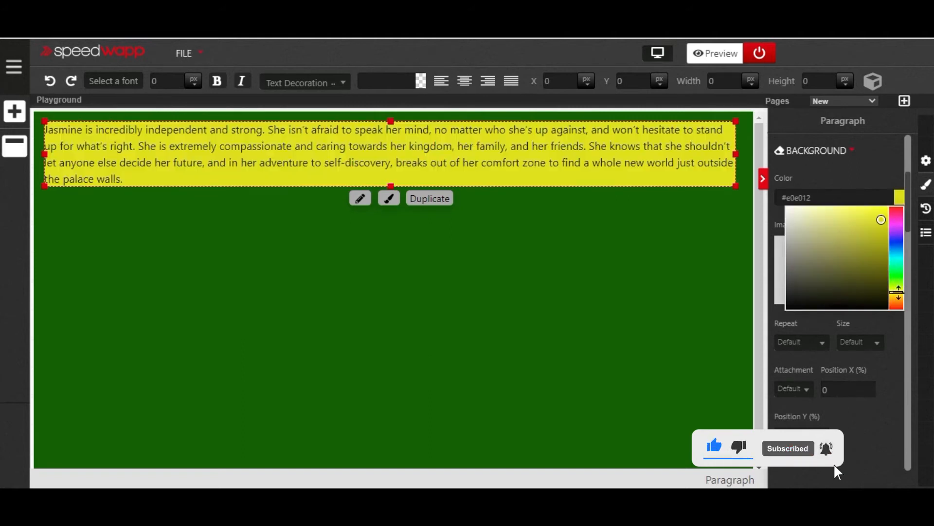
{"action": "left_click_drag", "start_coordinate": [845, 271], "coordinate": [878, 210]}
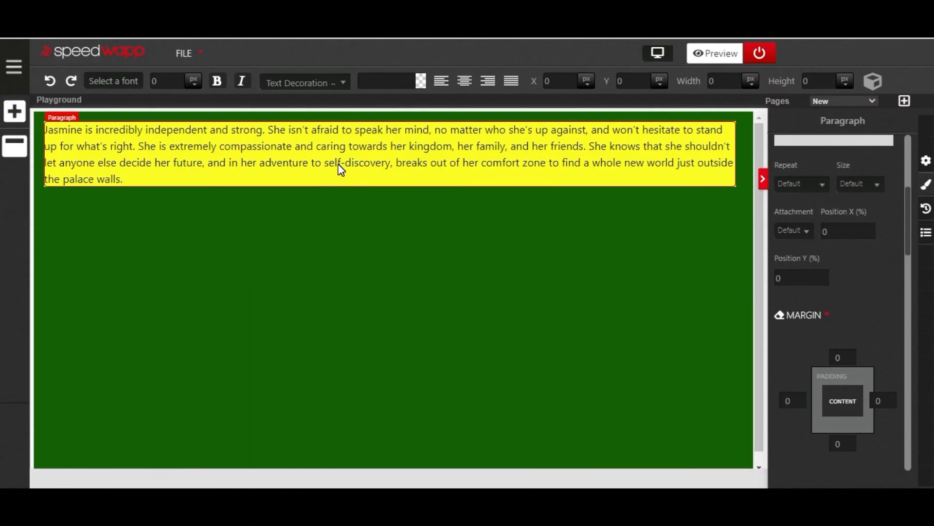
- Duplicate the yellow paragraph four times so the copies stack below the original
{"action": "left_click", "coordinate": [338, 169]}
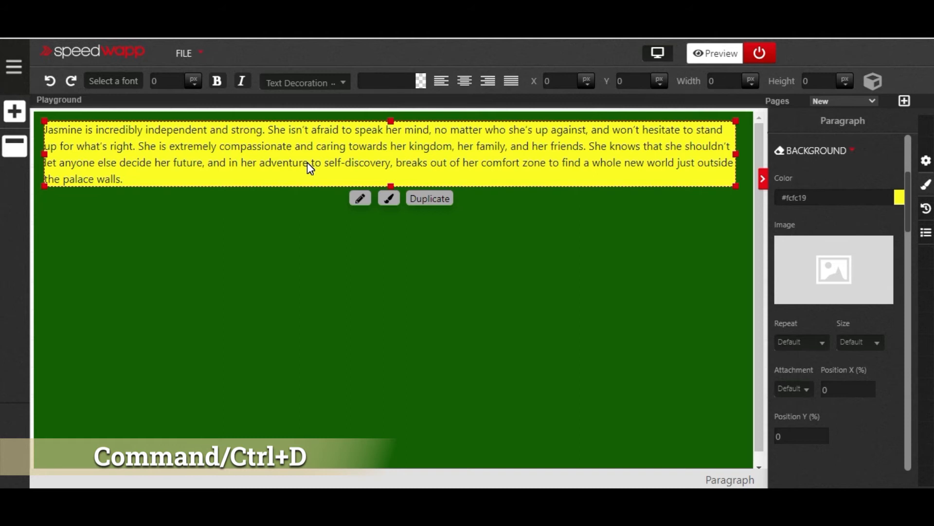
{"action": "key", "text": "ctrl+d"}
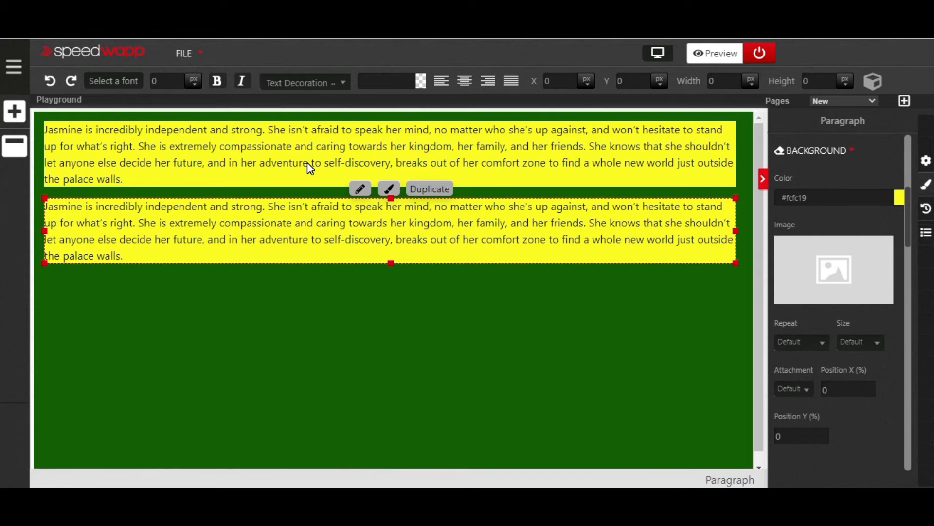
{"action": "key", "text": "ctrl+d"}
{"action": "key", "text": "ctrl+d"}
{"action": "key", "text": "ctrl+d"}
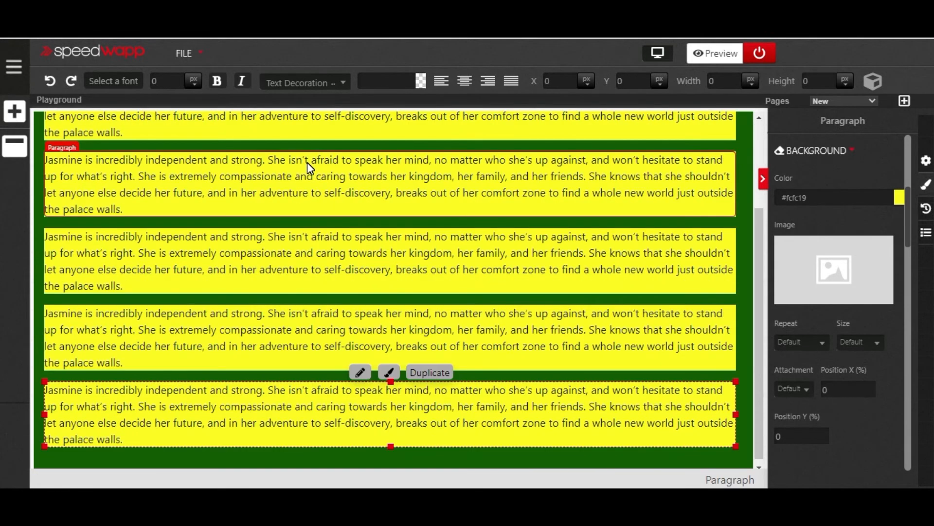
{"action": "scroll", "coordinate": [307, 162], "scroll_direction": "up", "scroll_amount": 2}
{"action": "scroll", "coordinate": [315, 181], "scroll_direction": "down", "scroll_amount": 2}
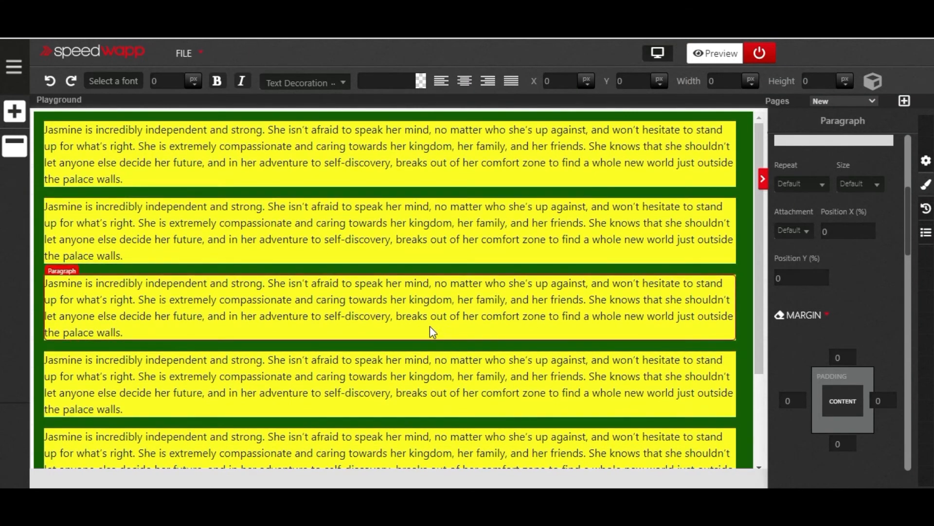
- Select the third yellow paragraph and save the page
{"action": "left_click", "coordinate": [388, 280]}
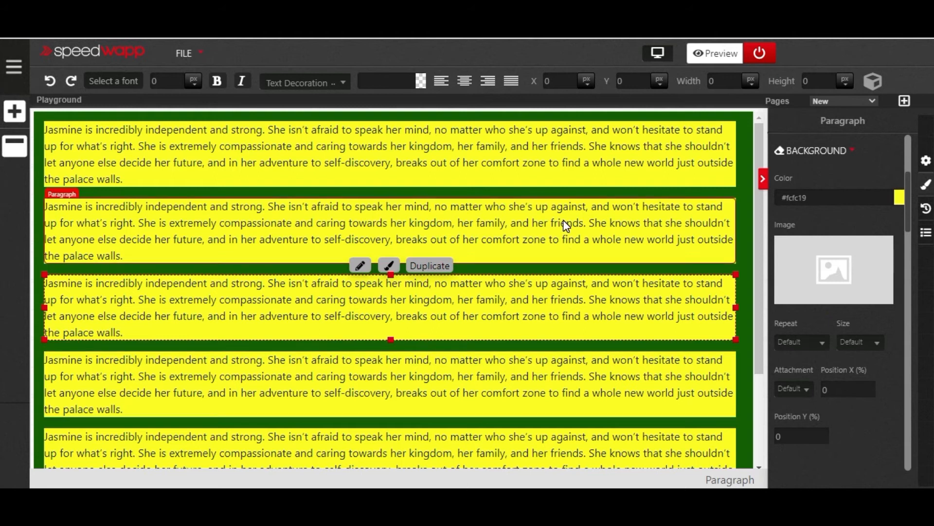
{"action": "key", "text": "ctrl+s"}
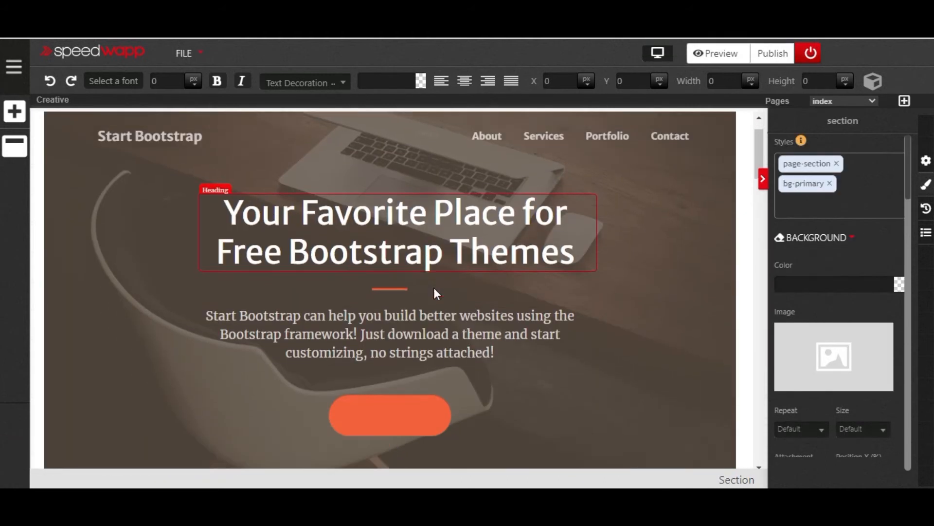
{"action": "scroll", "coordinate": [434, 288], "scroll_direction": "down", "scroll_amount": 2}
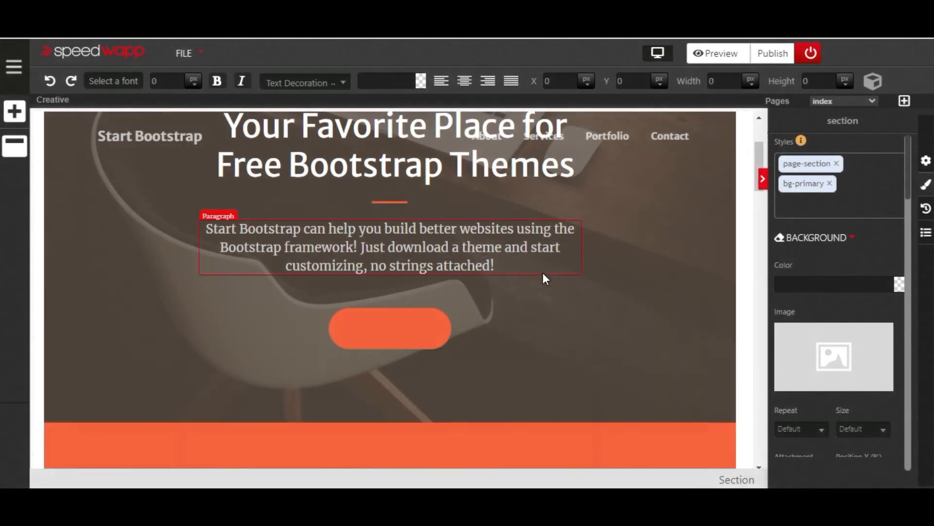
{"action": "scroll", "coordinate": [543, 270], "scroll_direction": "up", "scroll_amount": 3}
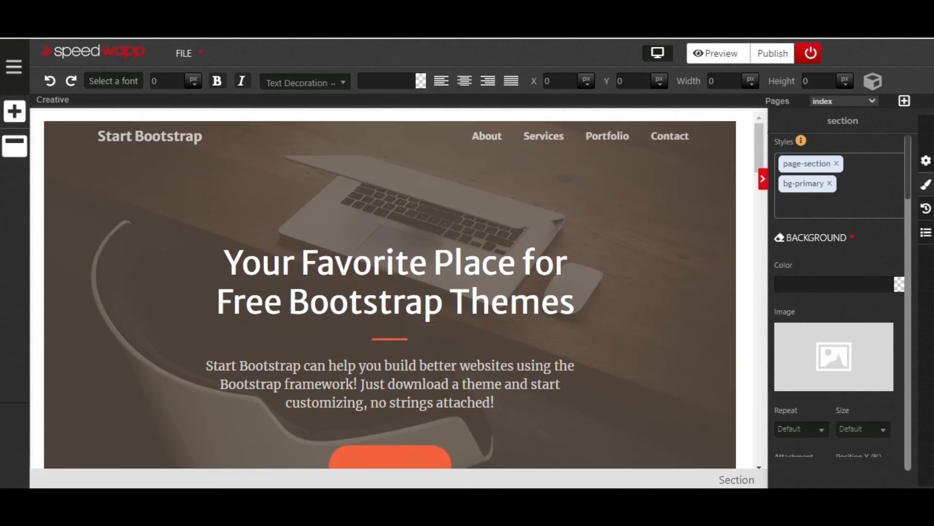
{"action": "left_click", "coordinate": [720, 20]}
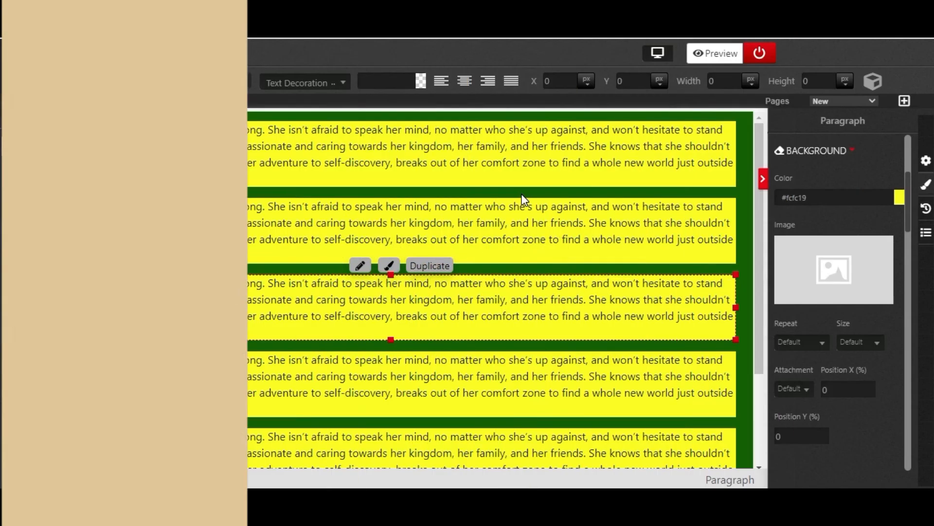
- Select the first yellow paragraph and clear the selection
{"action": "left_click", "coordinate": [265, 173]}
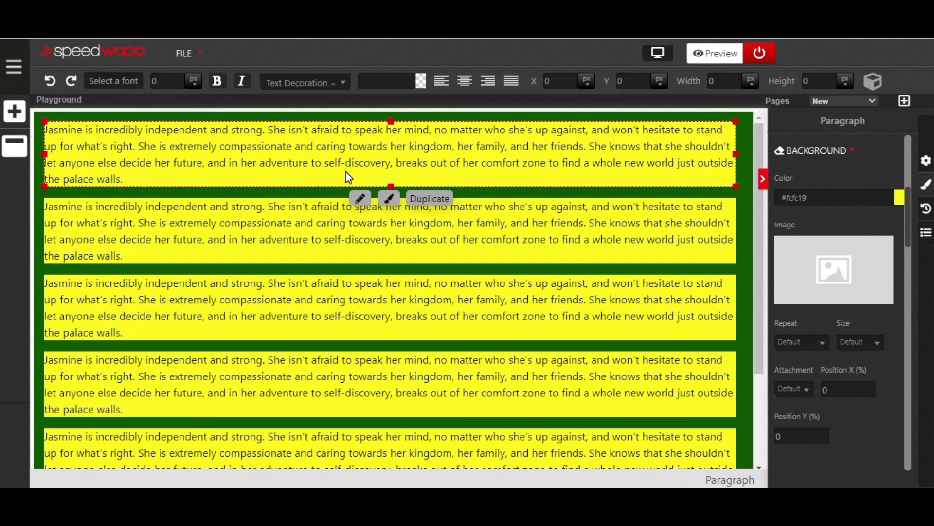
{"action": "key", "text": "Escape"}
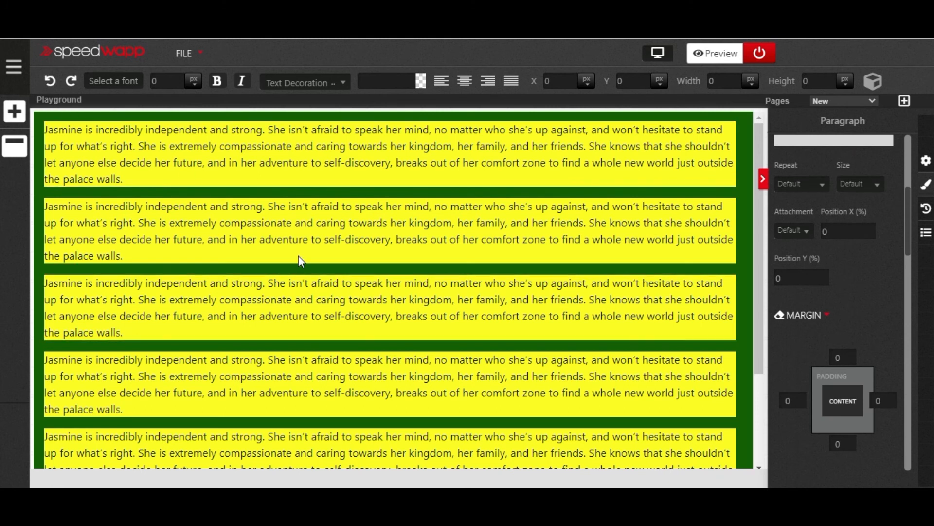
- Open the second paragraph for inline text editing, leave the editor without changes, and deselect the paragraph
{"action": "triple_click", "coordinate": [244, 244]}
{"action": "left_click", "coordinate": [262, 287]}
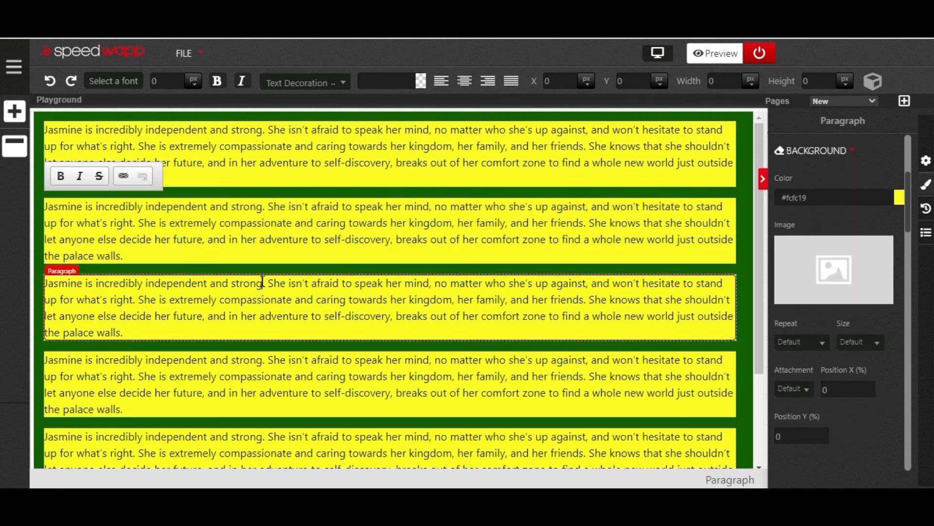
{"action": "left_click", "coordinate": [167, 251]}
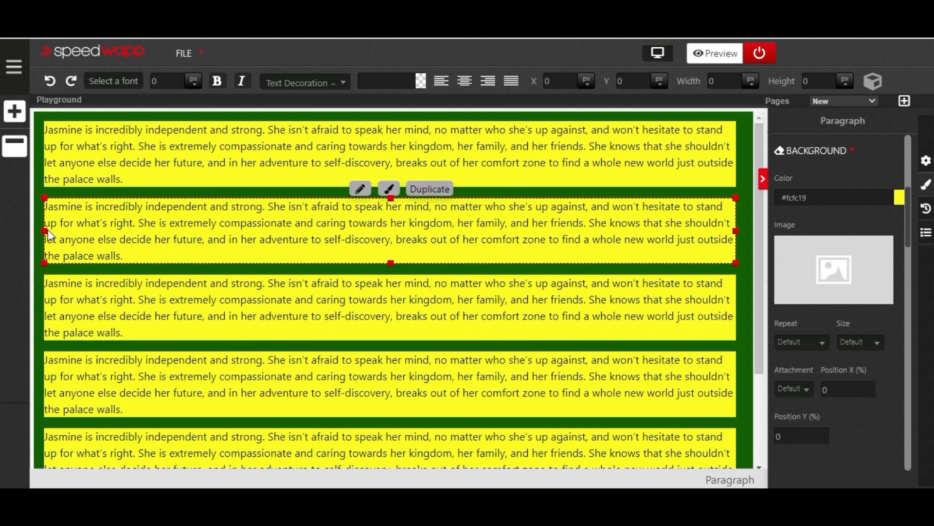
{"action": "left_click", "coordinate": [563, 254]}
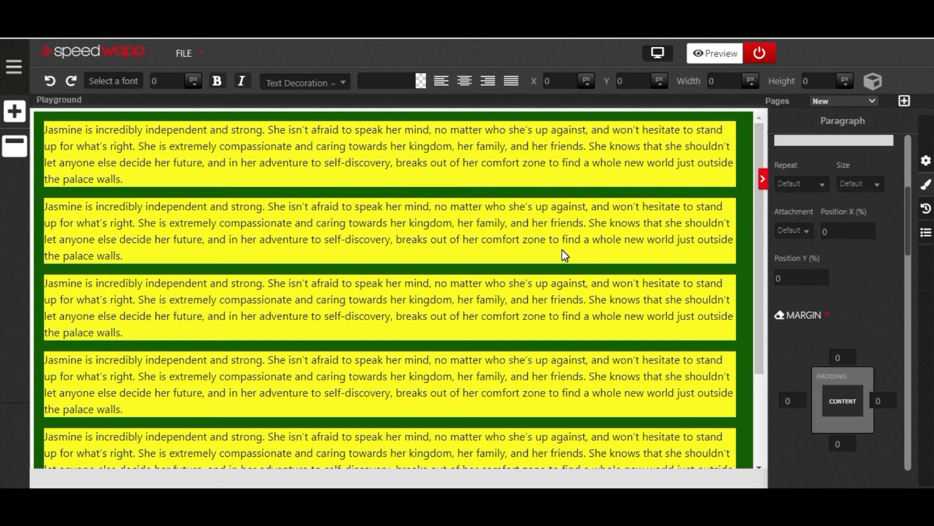
- Select the fourth paragraph, shift the selection to the third one, and clear the selection
{"action": "left_click", "coordinate": [464, 306]}
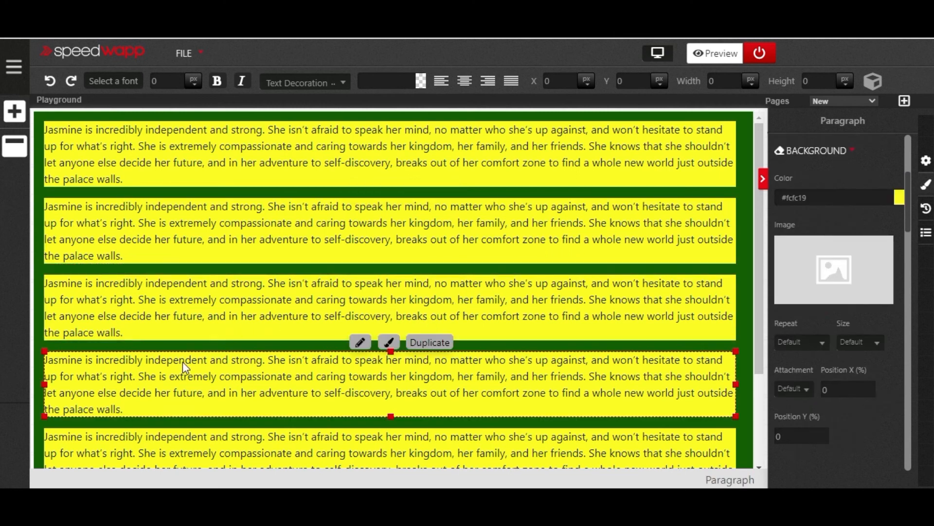
{"action": "key", "text": "Up"}
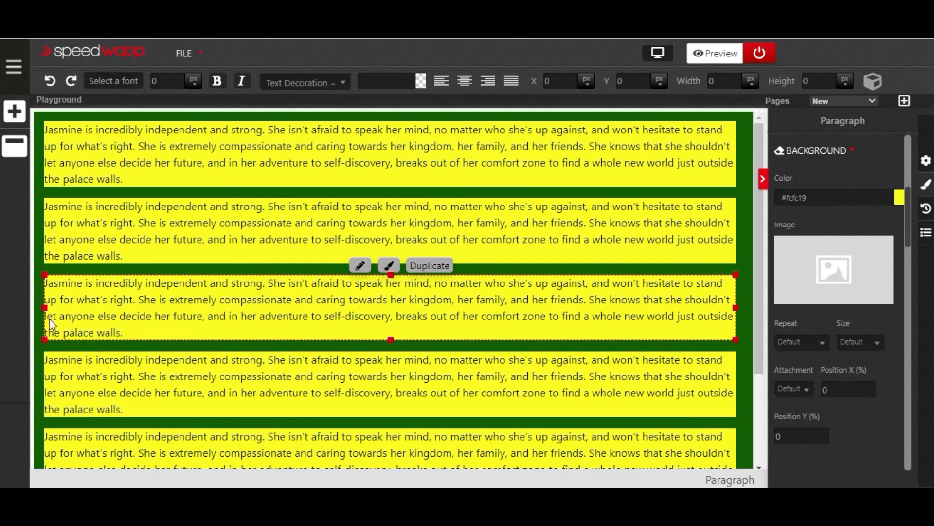
{"action": "left_click", "coordinate": [70, 326]}
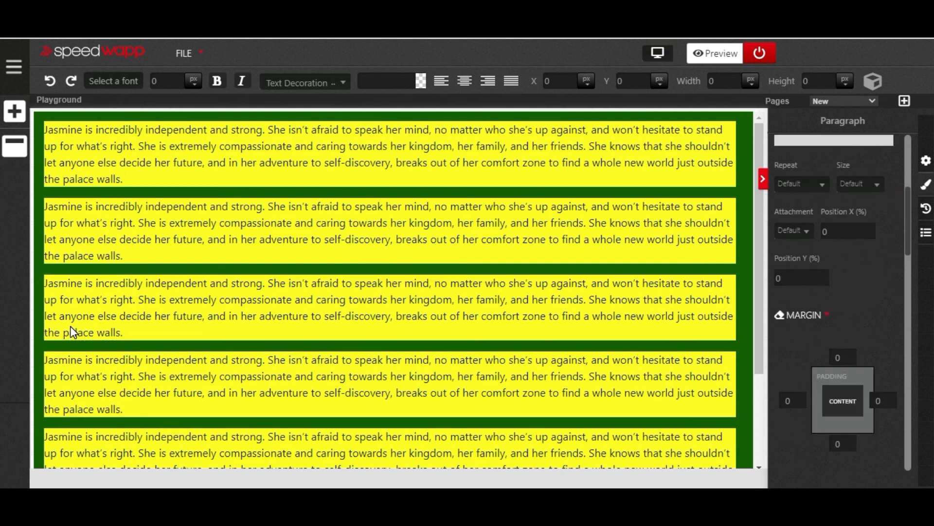
{"action": "scroll", "coordinate": [386, 278], "scroll_direction": "down", "scroll_amount": 5}
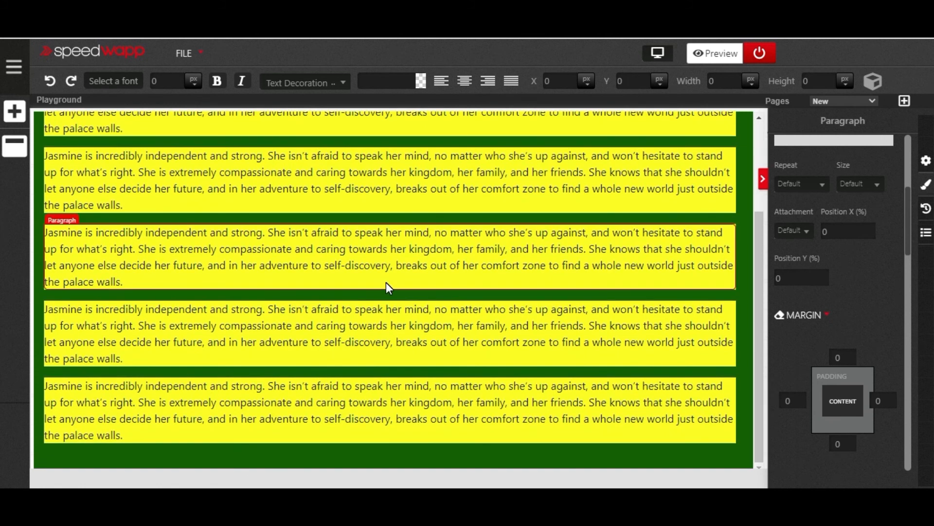